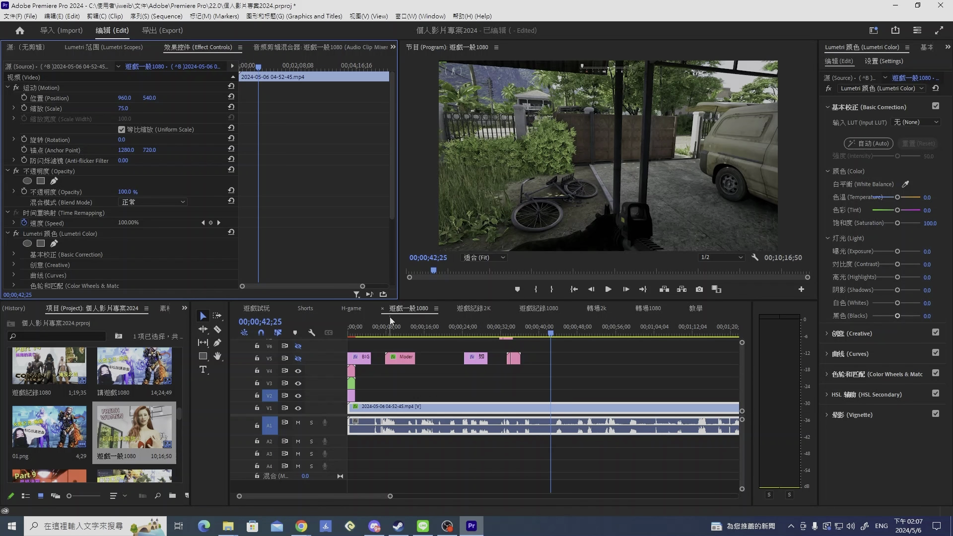
In the 遊戲一般1080 Sequence Settings, choose Rec. 709 as the working colour space
right_click(137, 432)
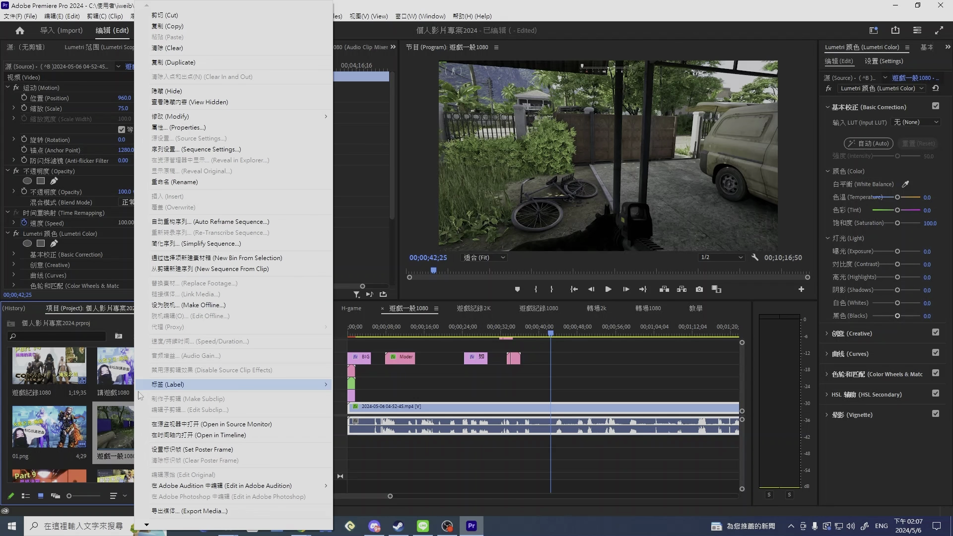
left_click(197, 150)
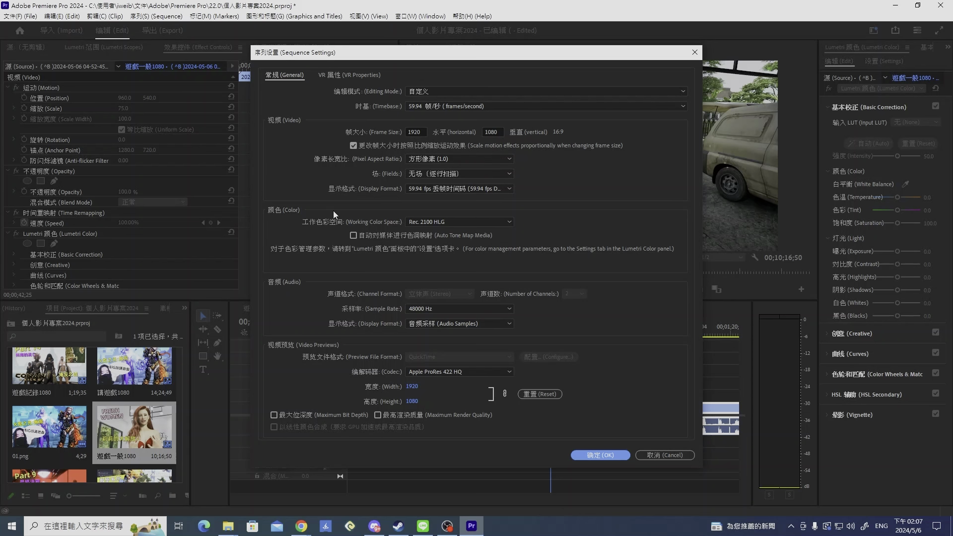
left_click_drag(468, 57, 227, 61)
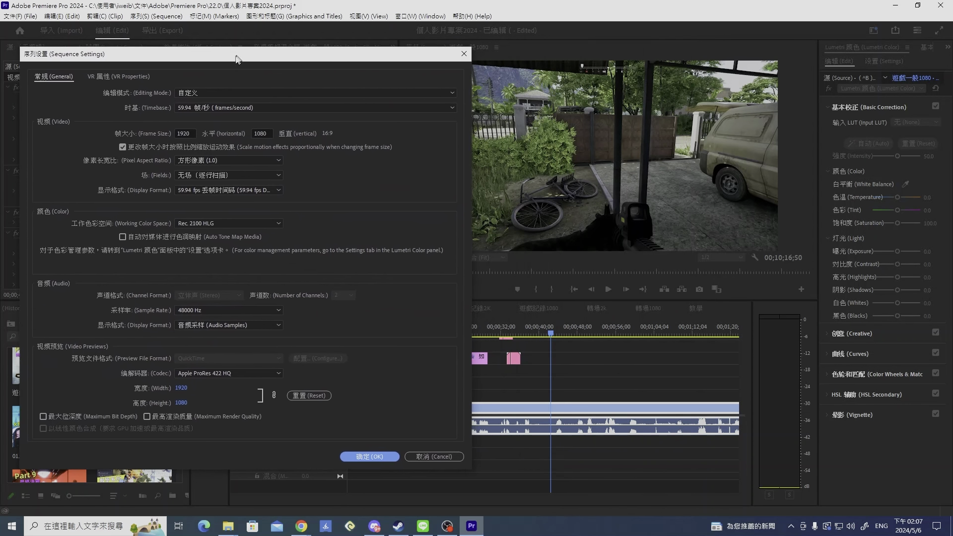
left_click(257, 230)
left_click(233, 238)
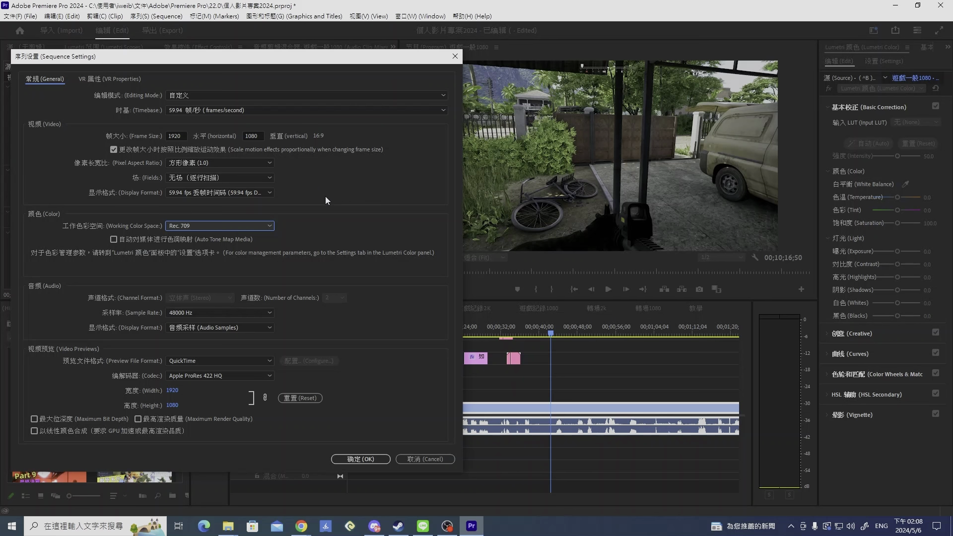
left_click(218, 226)
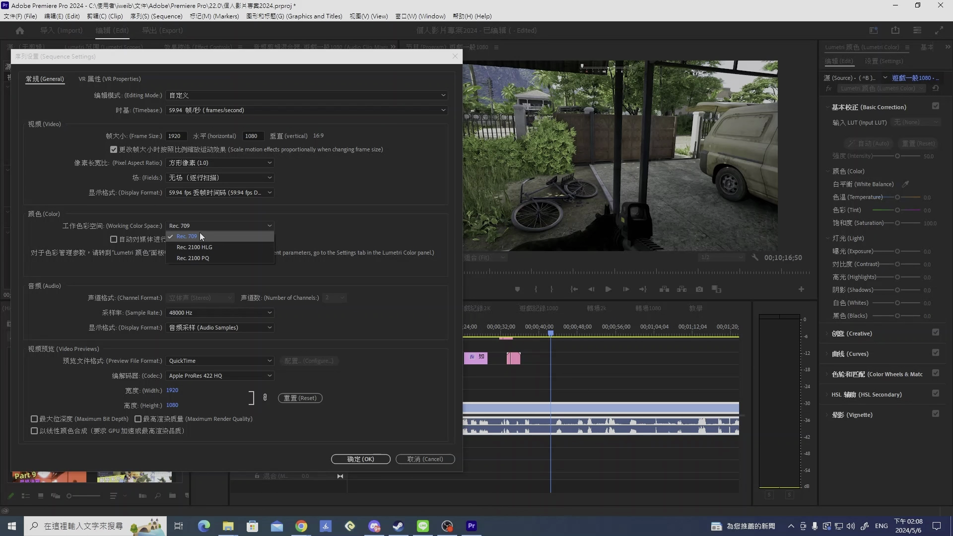
left_click(201, 232)
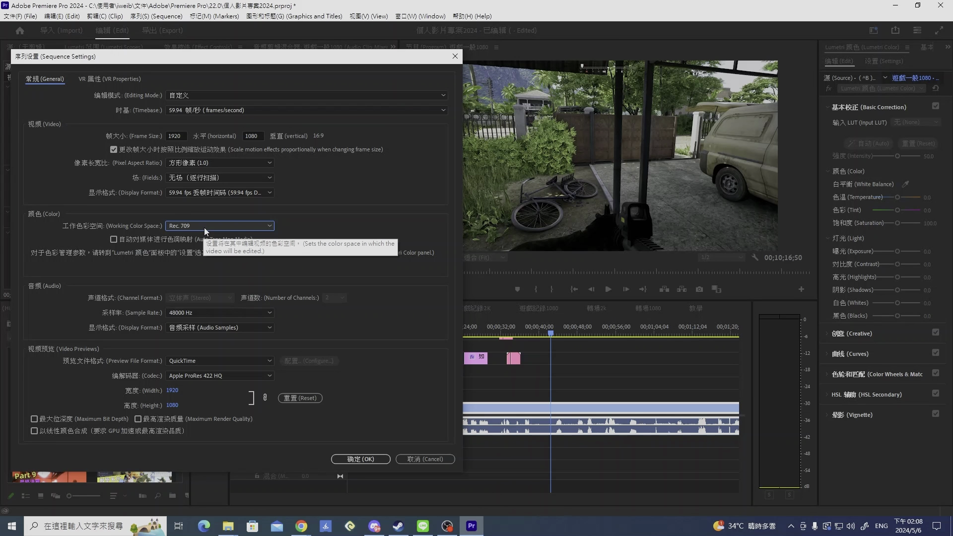
left_click(204, 228)
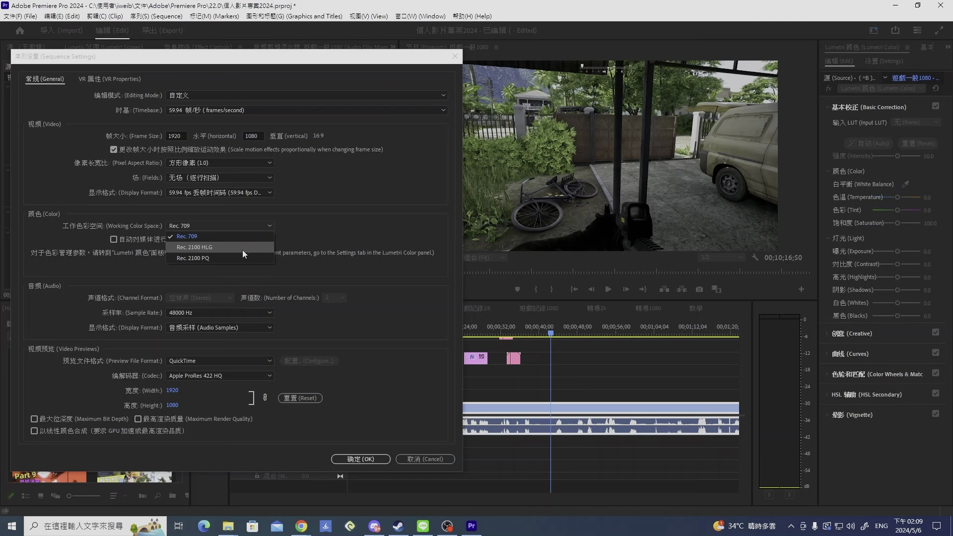
left_click(269, 226)
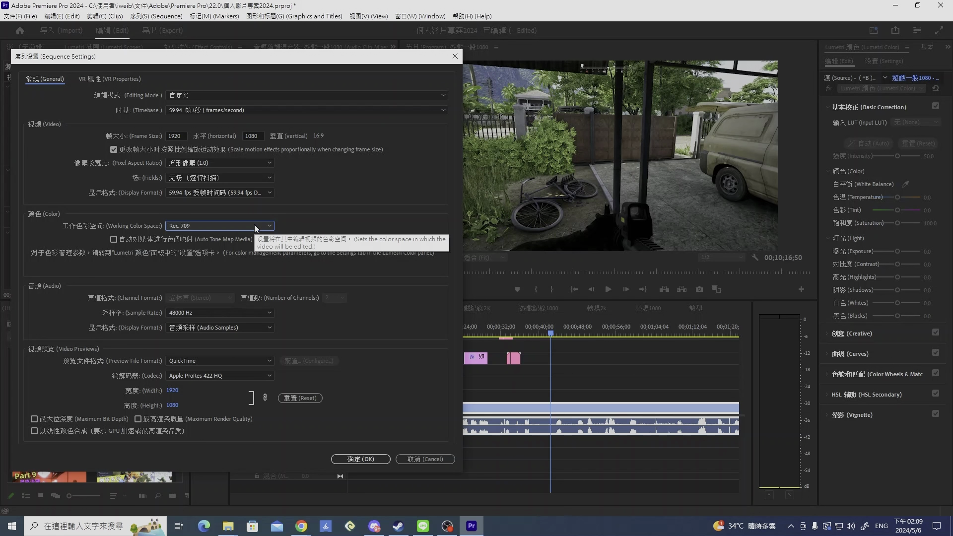
Apply the Rec. 709 sequence settings and accept the tone-mapping warning
left_click_drag(378, 63, 326, 61)
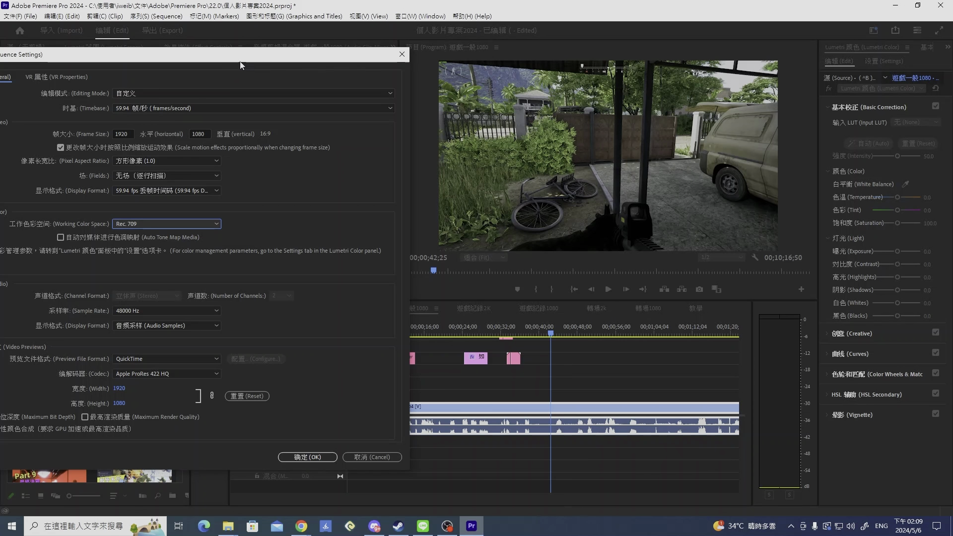
left_click_drag(243, 54, 252, 54)
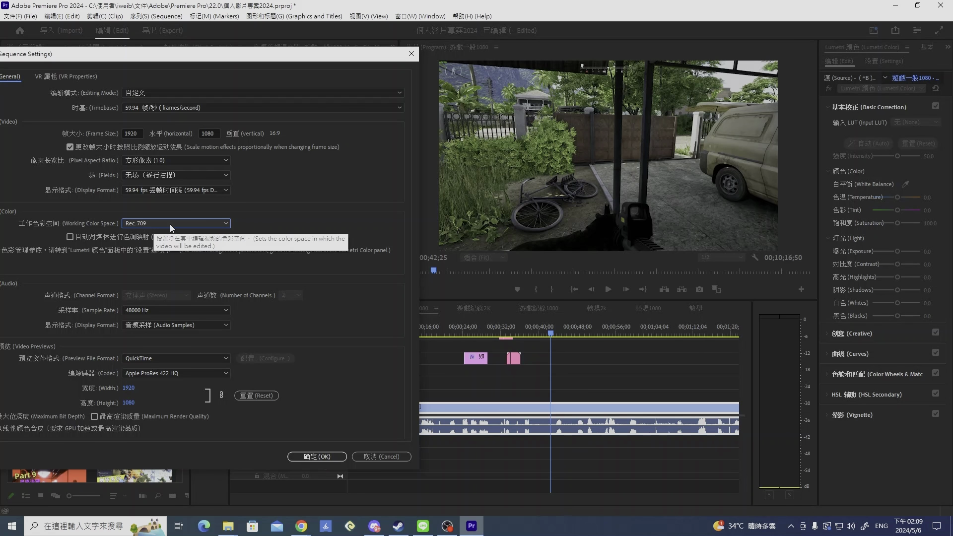
left_click(325, 457)
left_click_drag(472, 228, 316, 230)
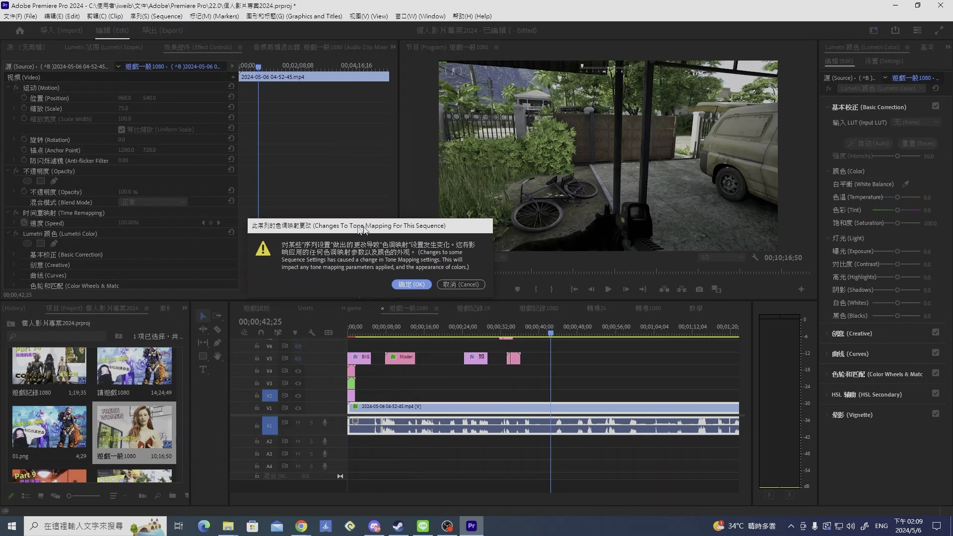
left_click(351, 286)
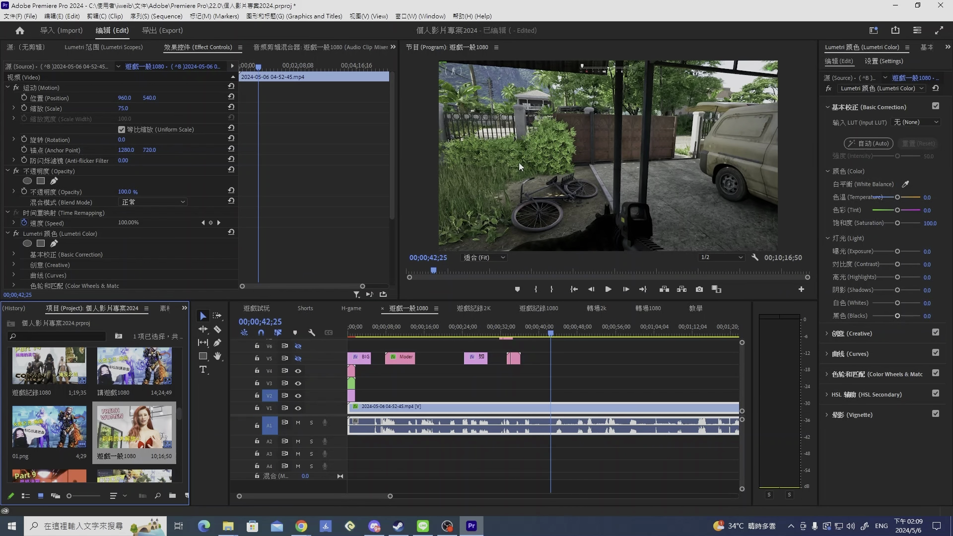
Set 遊戲一般1080's Working Color Space to Rec. 2100 HLG and confirm the tone-mapping change
right_click(134, 426)
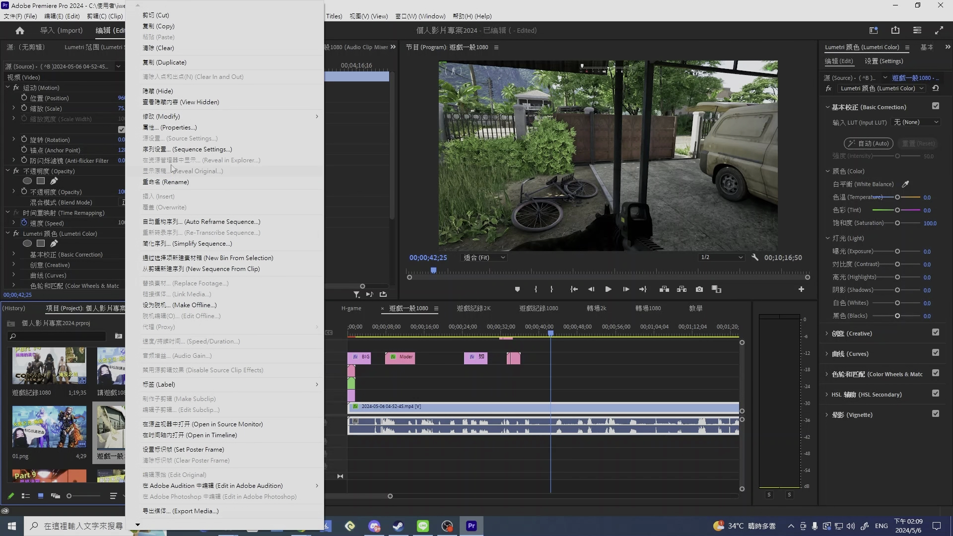
left_click(179, 149)
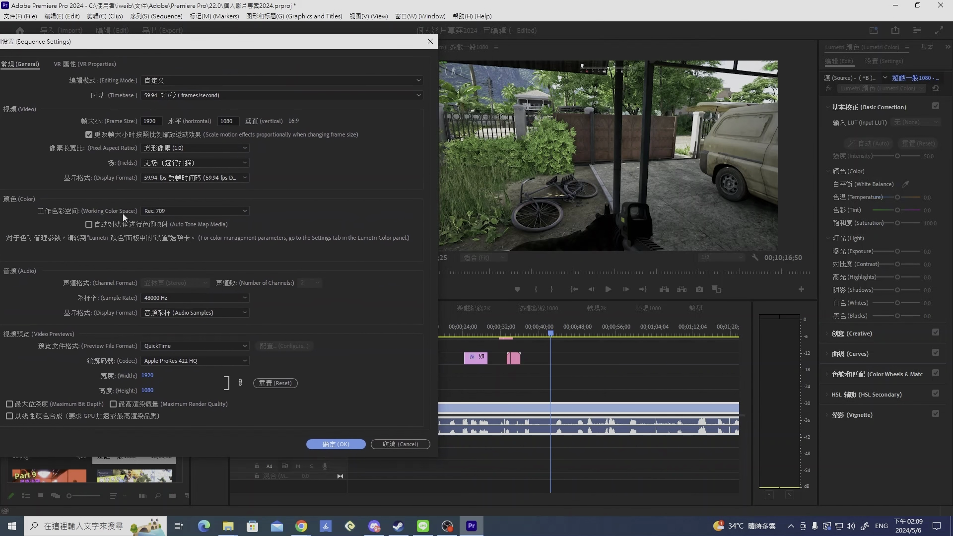
left_click(157, 211)
left_click(218, 232)
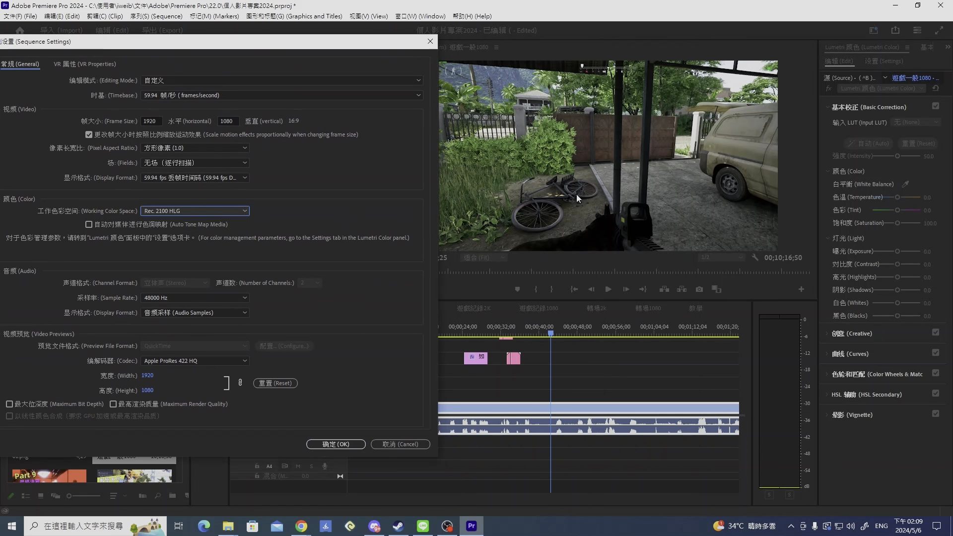
left_click(345, 444)
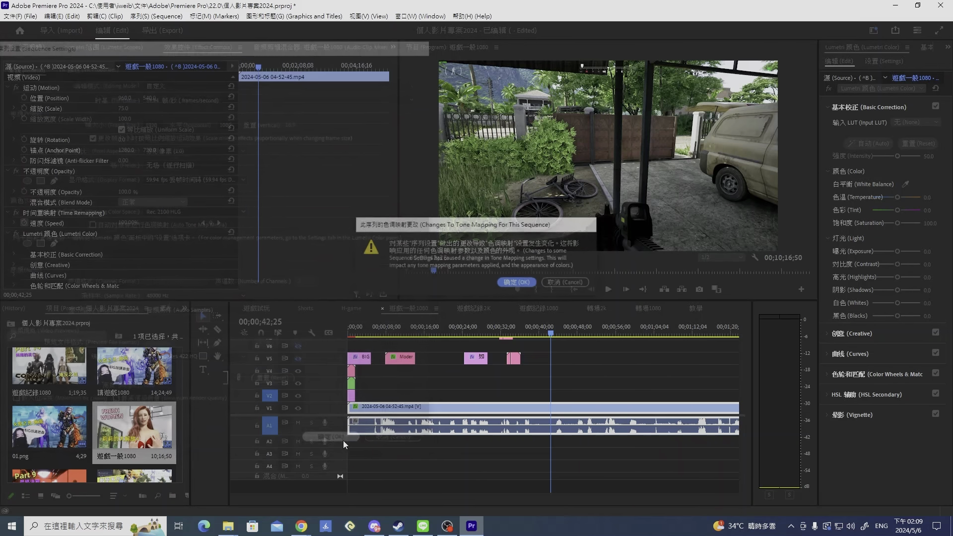
left_click(517, 283)
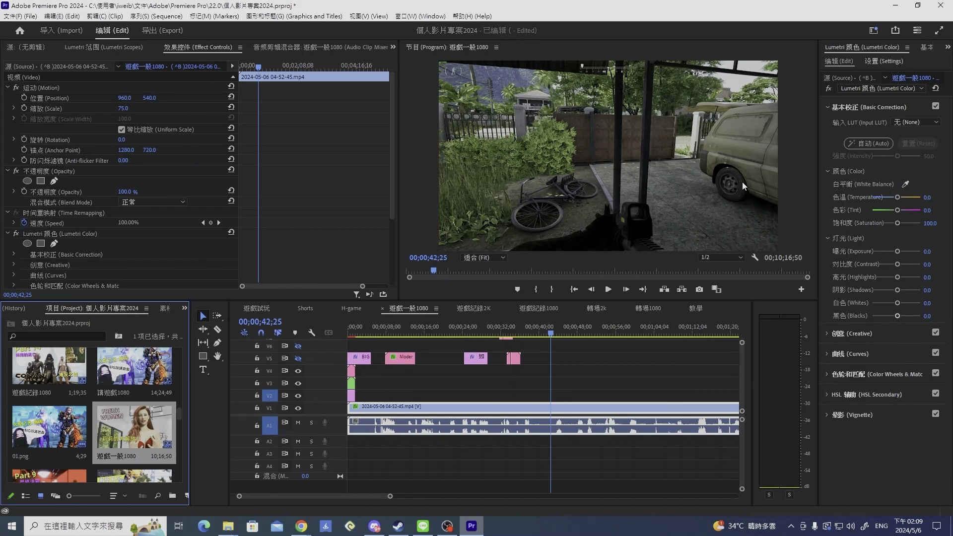
Switch to the Color workspace and apply the AMIRA_Default_LogC2Rec709 input LUT
left_click(873, 31)
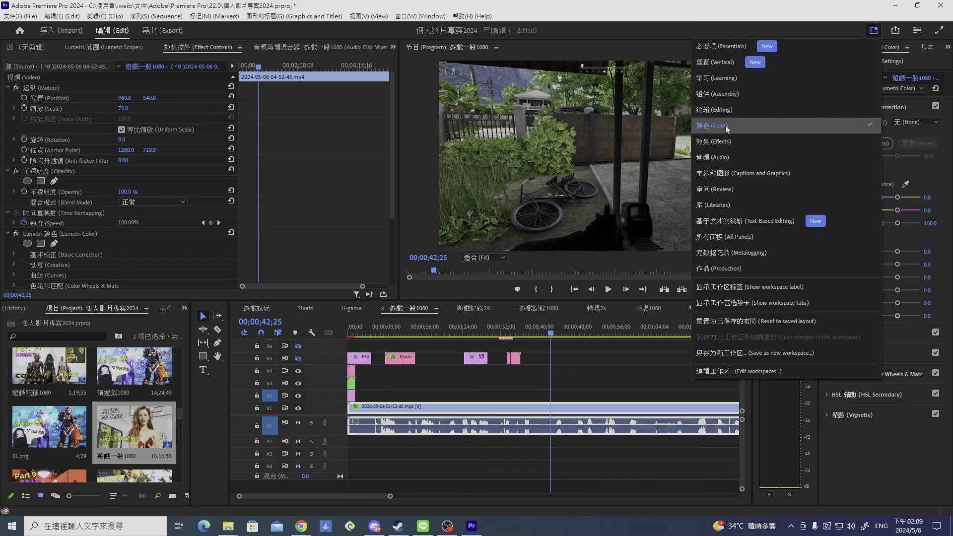
left_click(796, 124)
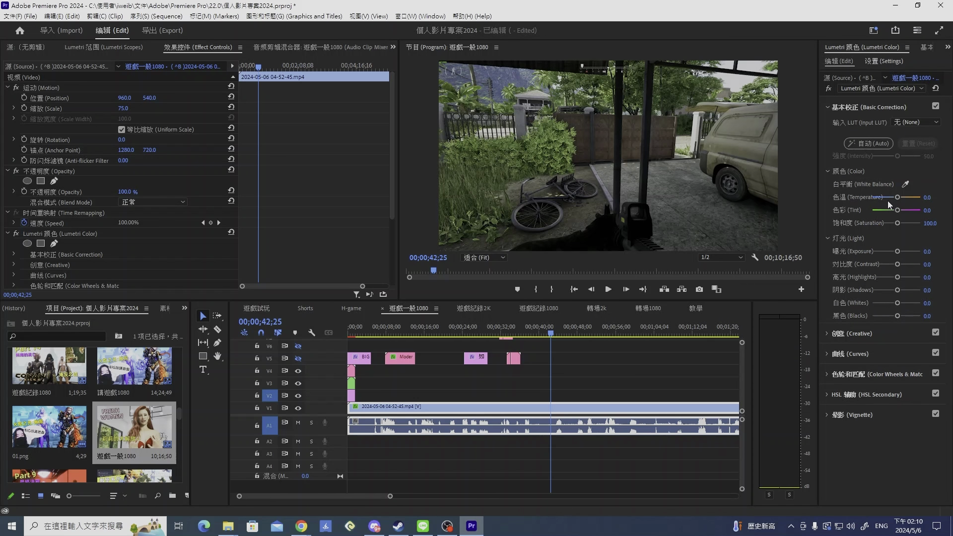
left_click(906, 122)
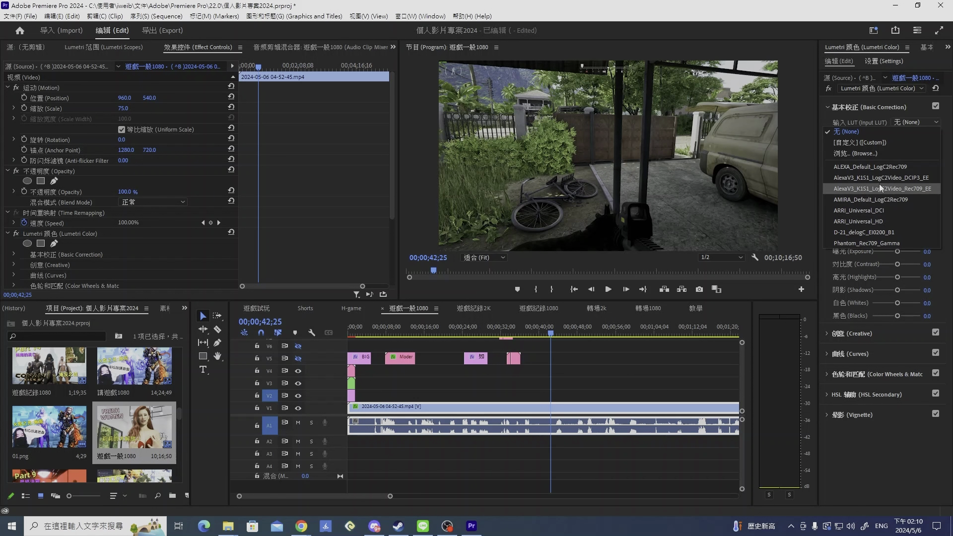
left_click(859, 198)
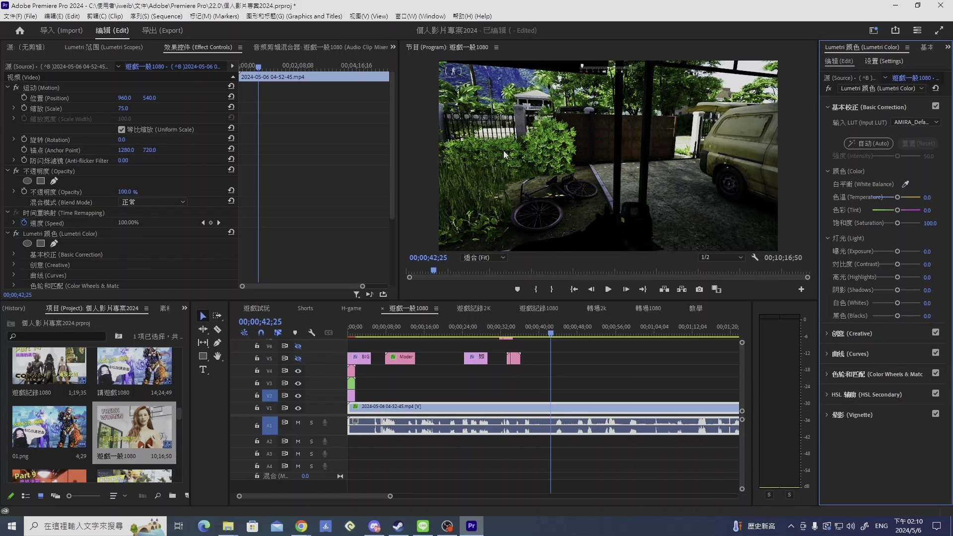
Set the Input LUT to None and run Lumetri Auto basic correction
left_click(912, 123)
left_click(864, 132)
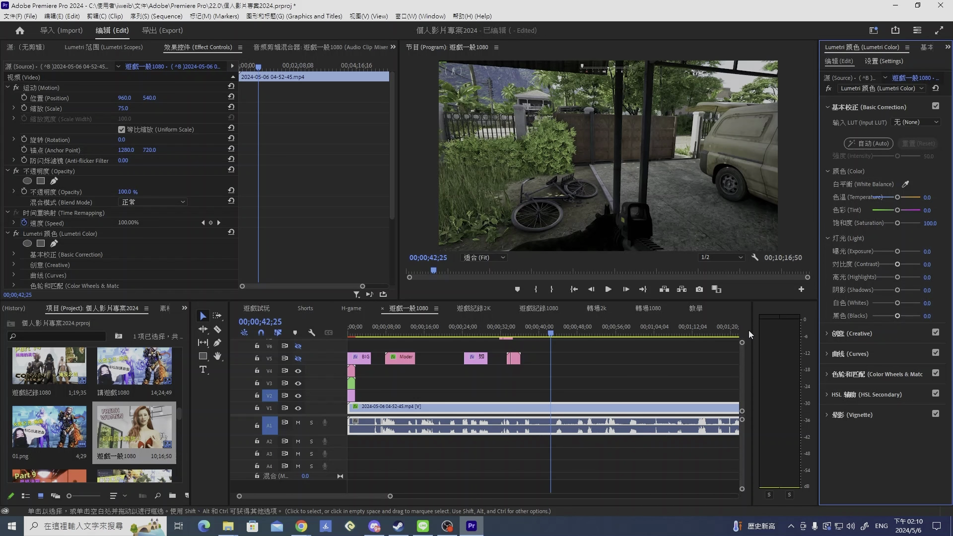
left_click(869, 144)
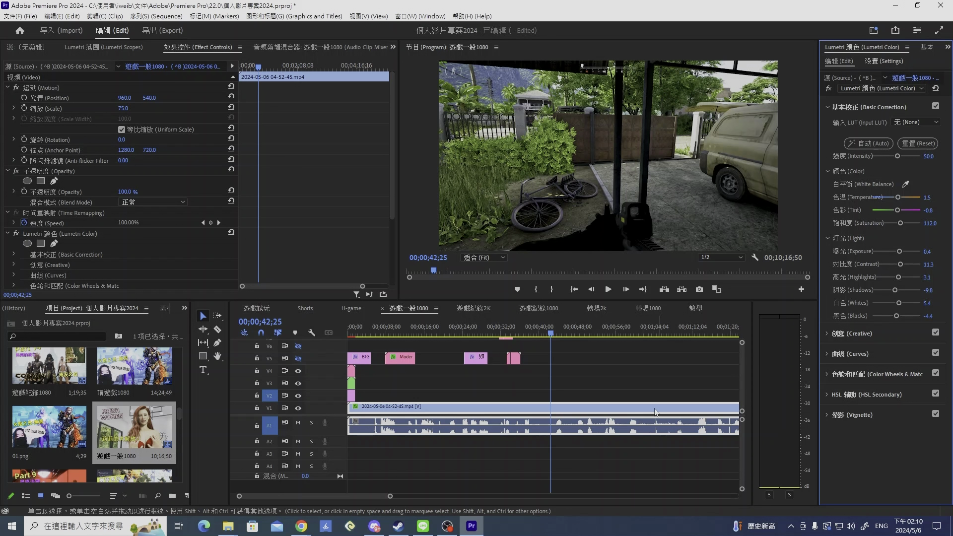
Reset Basic Correction, try Exposure at 0.4, 0.1 and 0.2, then return it to 0.0
left_click(908, 145)
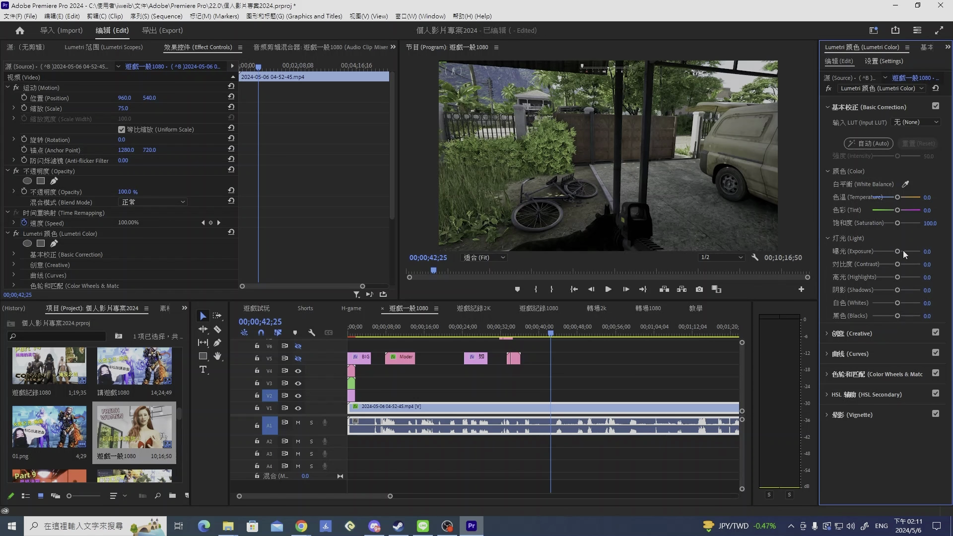
mouse_move(899, 251)
left_mouse_down()
mouse_move(922, 250)
mouse_move(899, 256)
left_mouse_up()
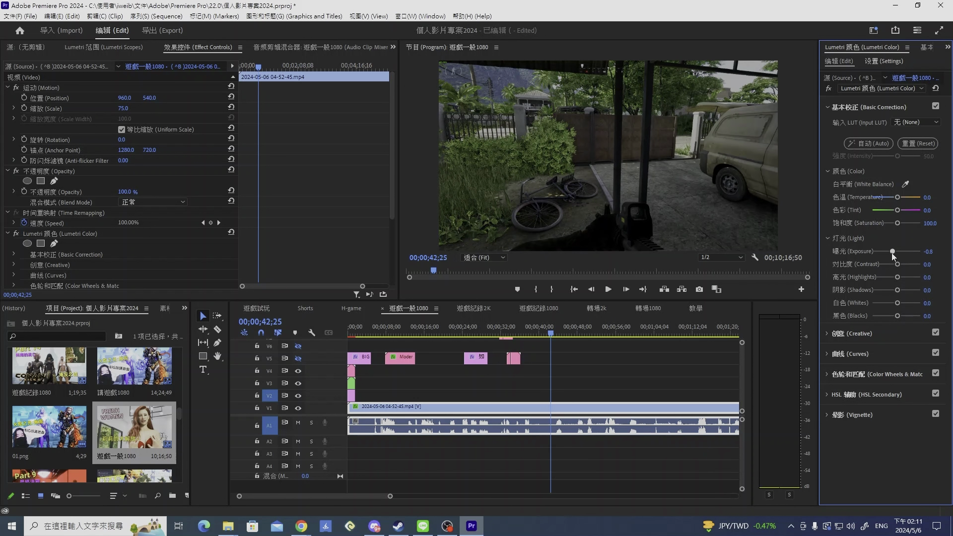
left_click_drag(899, 254, 897, 254)
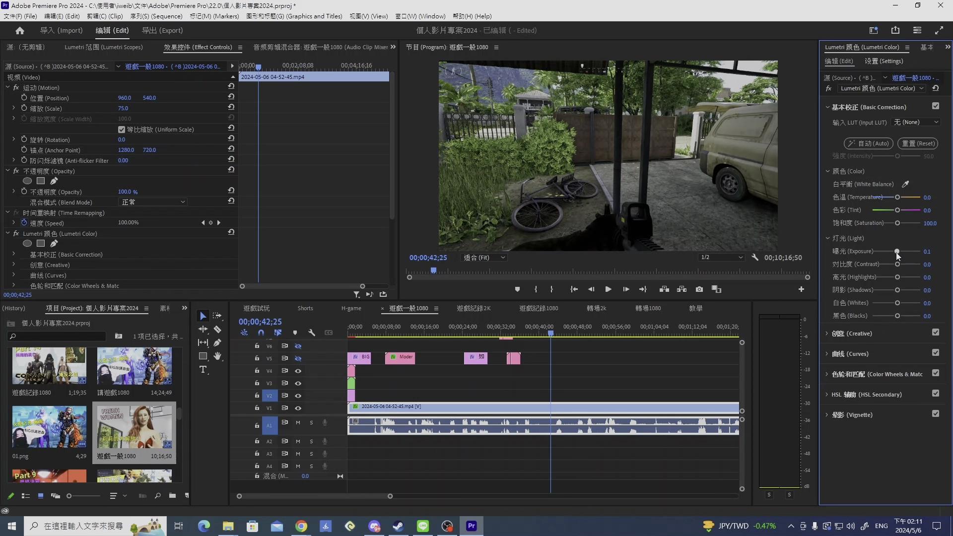
left_click_drag(897, 254, 899, 252)
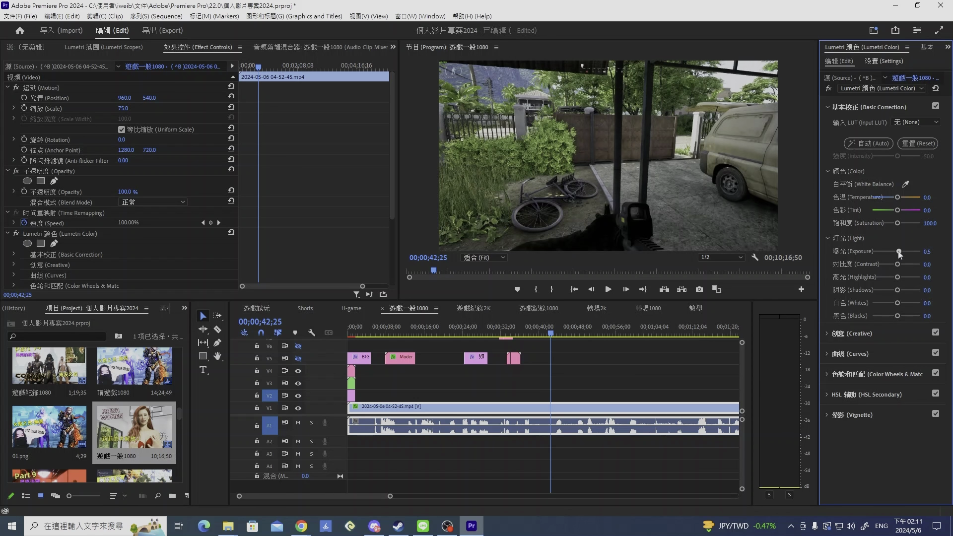
left_click_drag(900, 253, 898, 253)
double_click(898, 251)
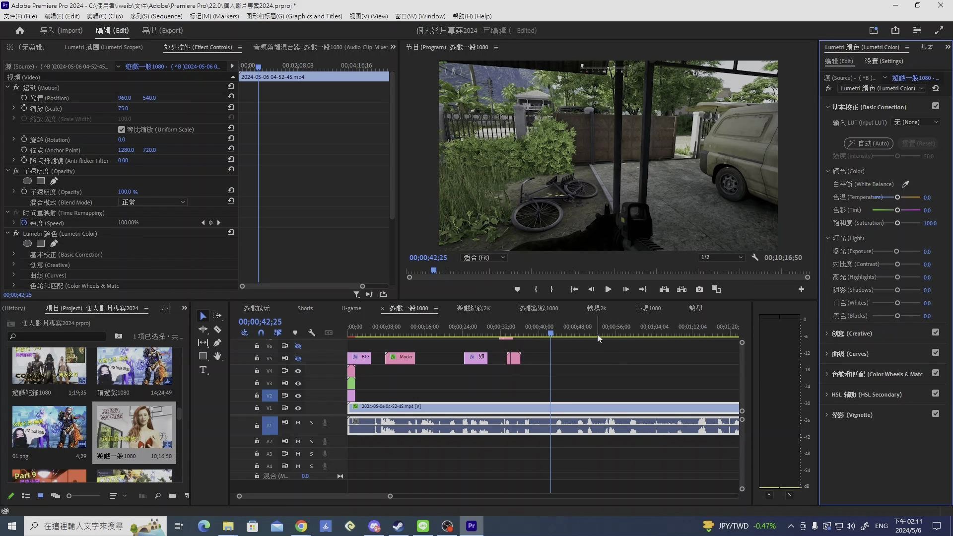
In the Export tab, keep Rec. 2100 HLG as the HEVC export colour space, then switch to YouTube
left_click(162, 30)
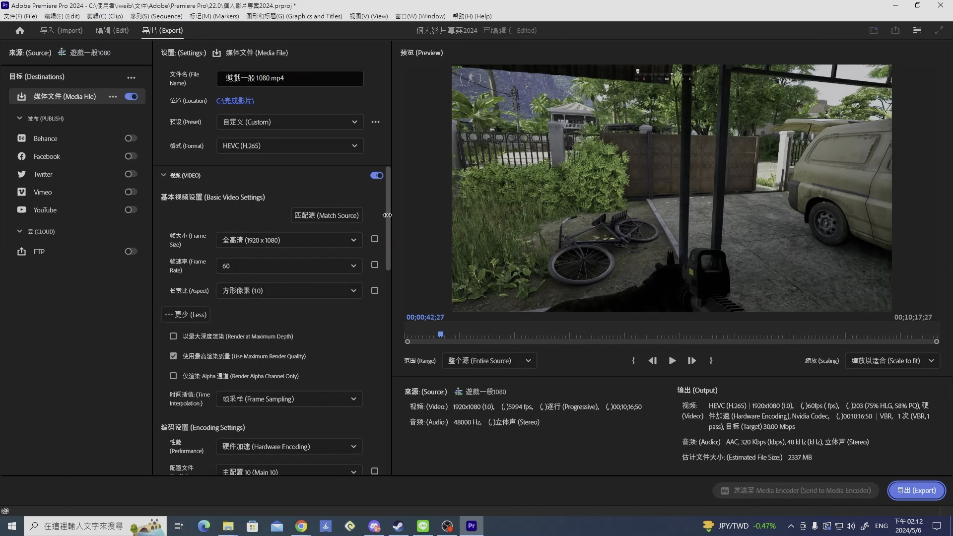
left_click_drag(389, 220, 388, 298)
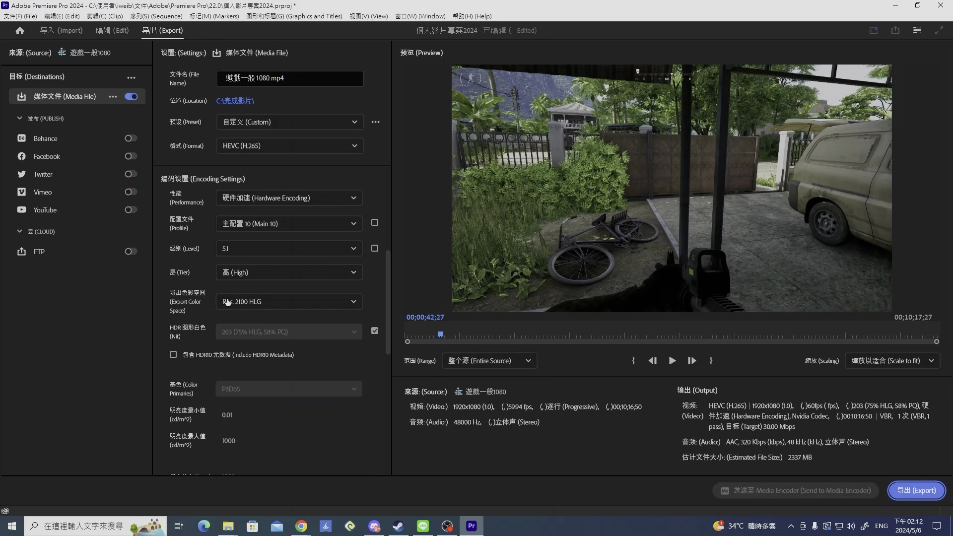
left_click(276, 306)
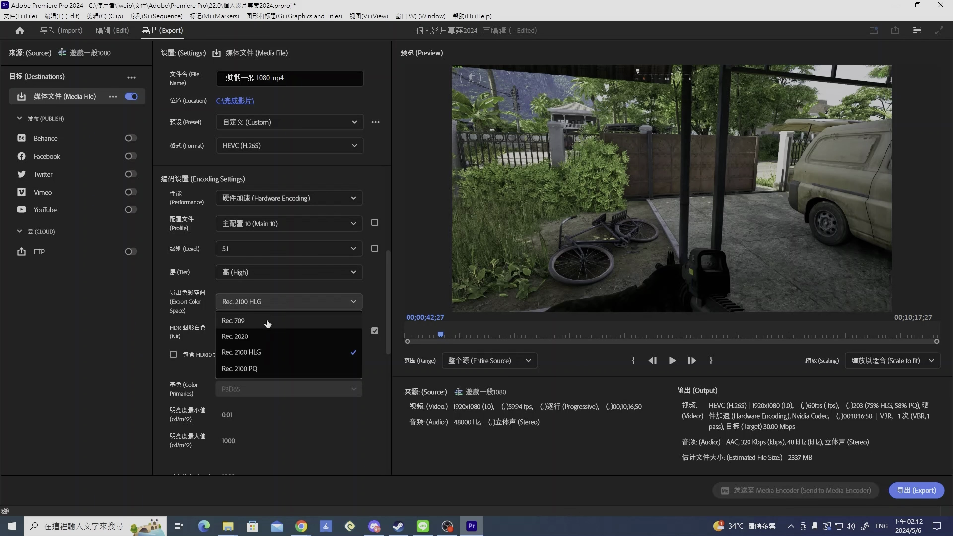
left_click(265, 354)
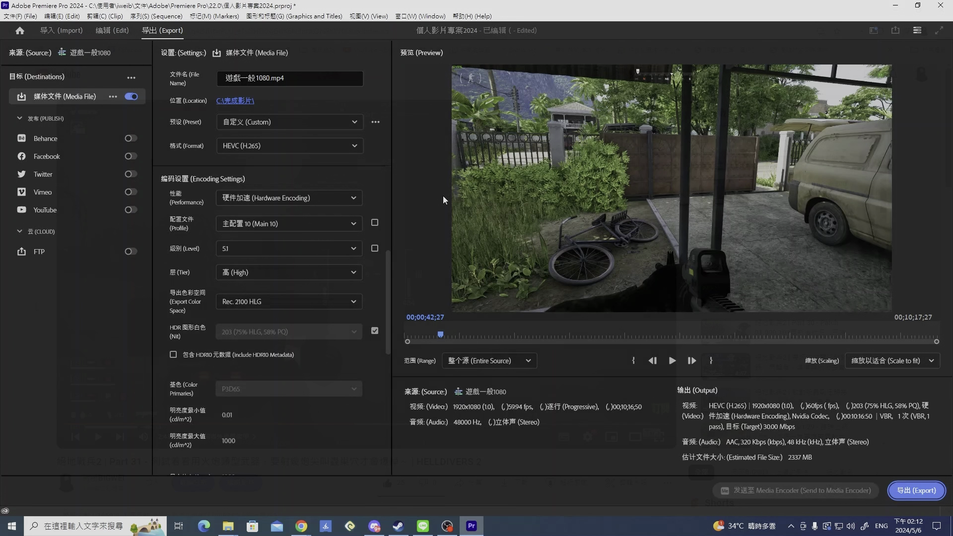
key("alt+Tab")
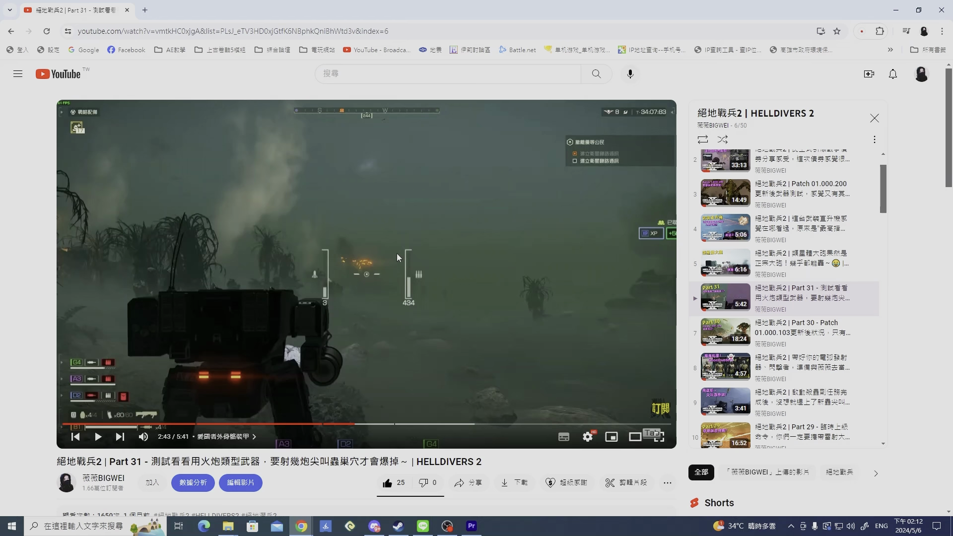
Check the YouTube video's quality and Codecs/bt709 colour in Stats for nerds, then return to Premiere Pro
right_click(387, 184)
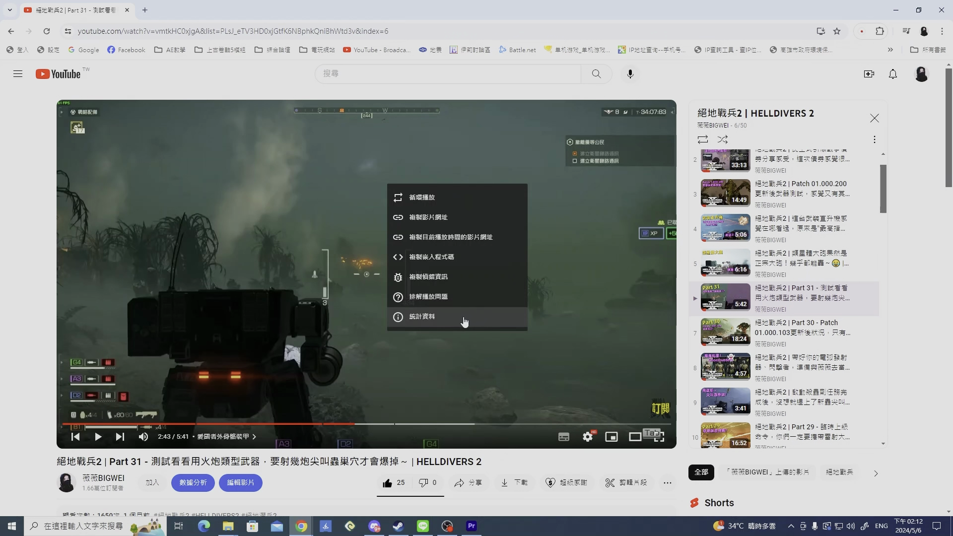
left_click(464, 321)
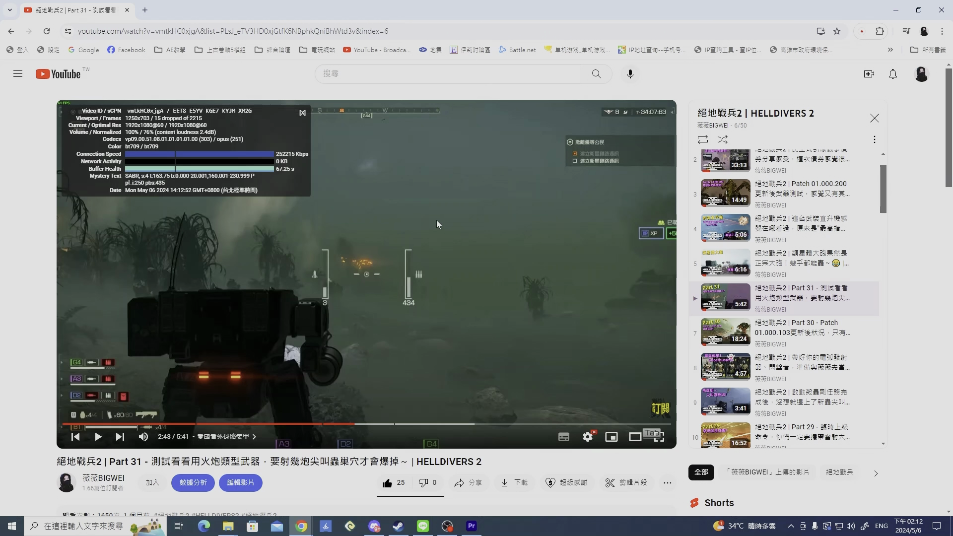
left_click(588, 437)
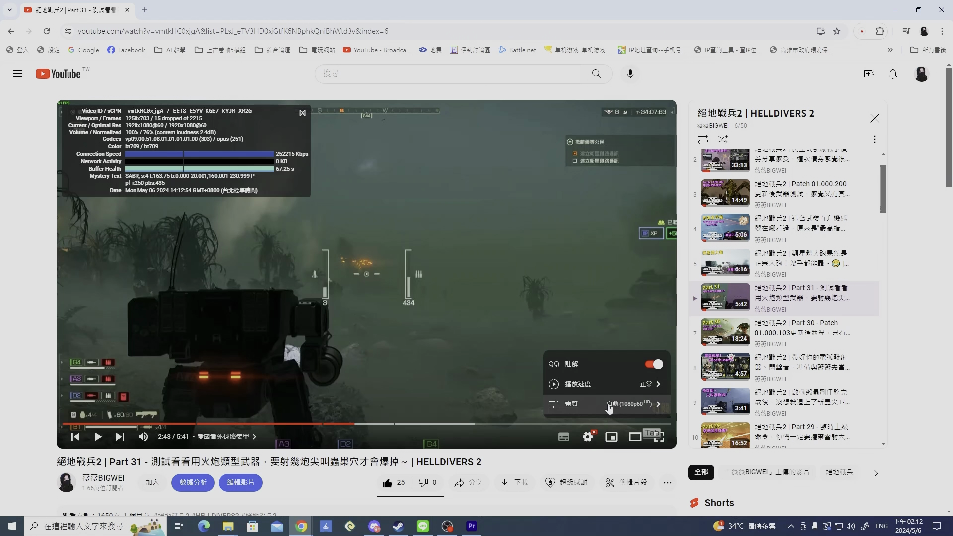
left_click(596, 411)
left_click(585, 293)
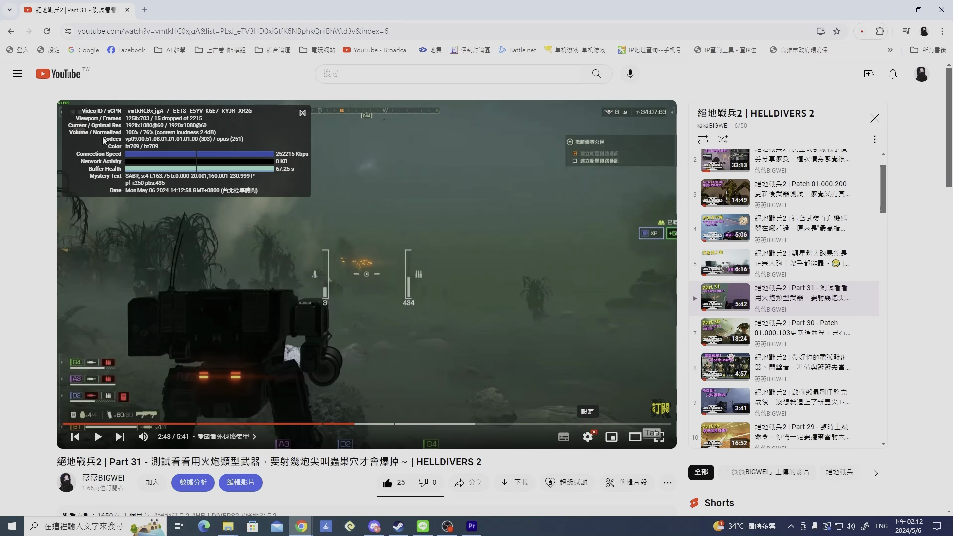
left_click_drag(102, 139, 190, 147)
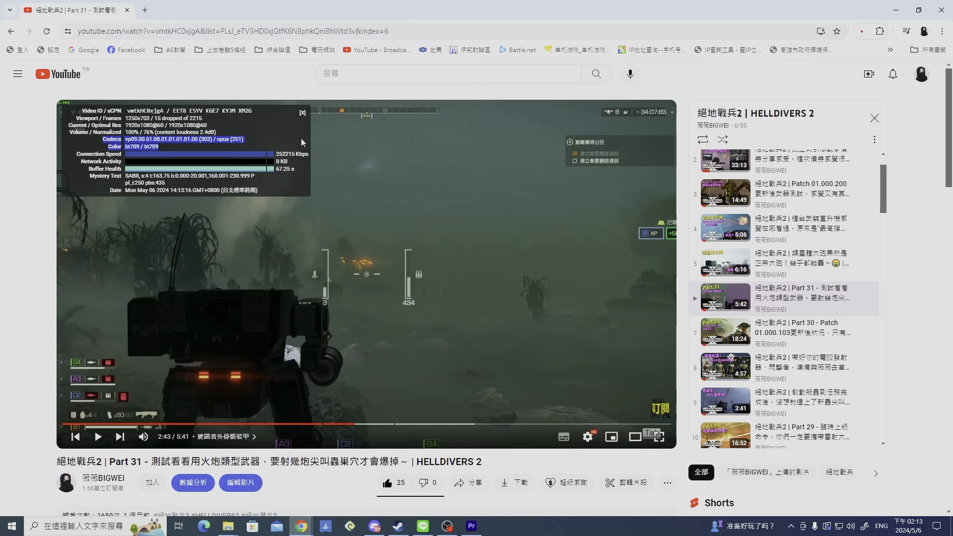
left_click(302, 113)
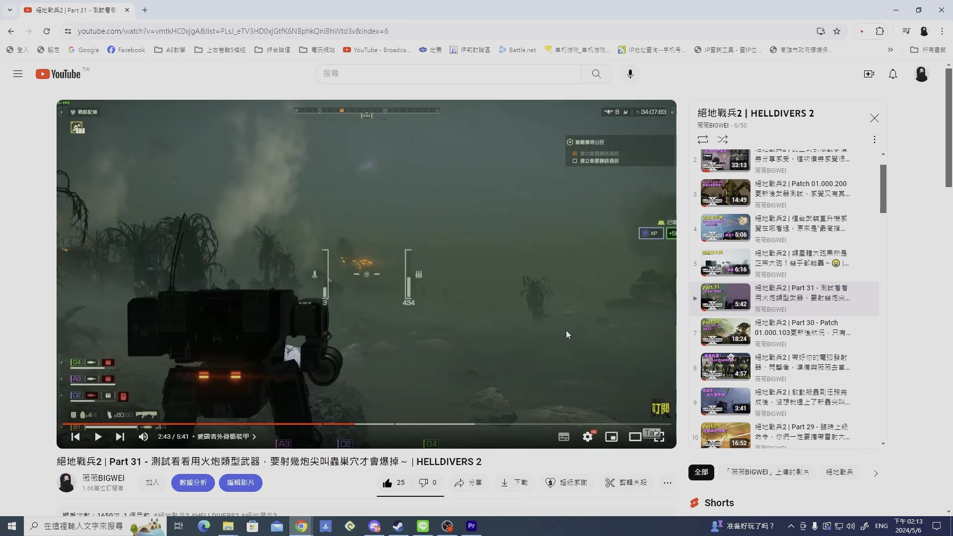
left_click(470, 527)
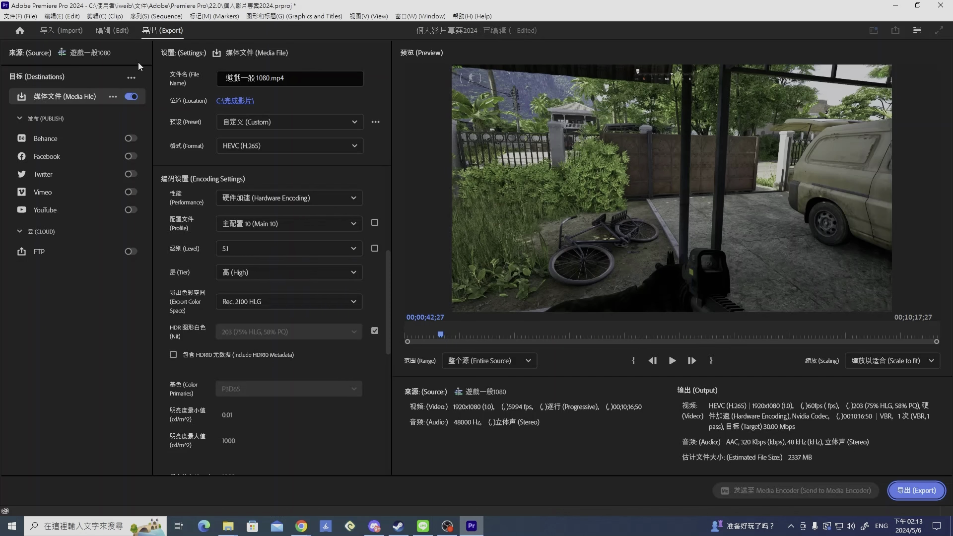
Return to the Edit workspace showing the 遊戲一般1080 sequence
left_click(117, 33)
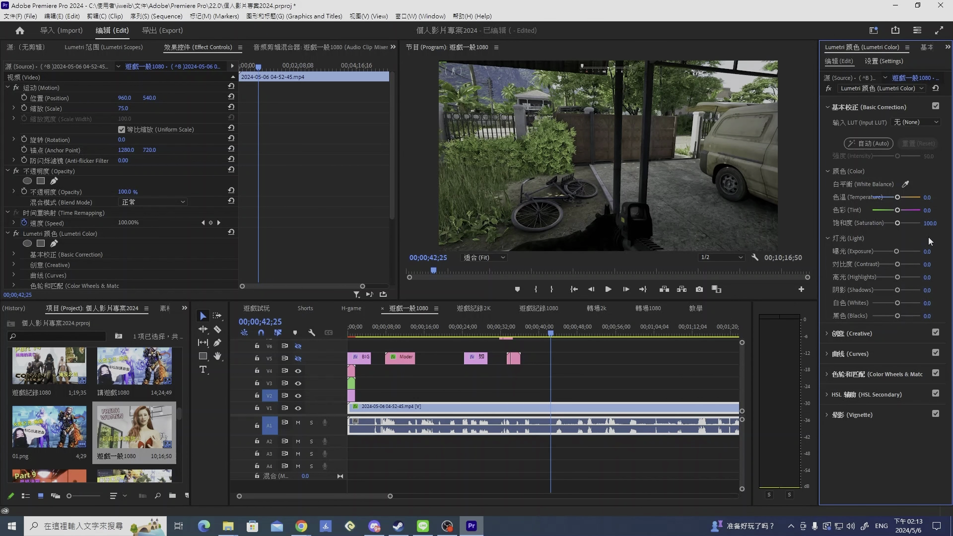